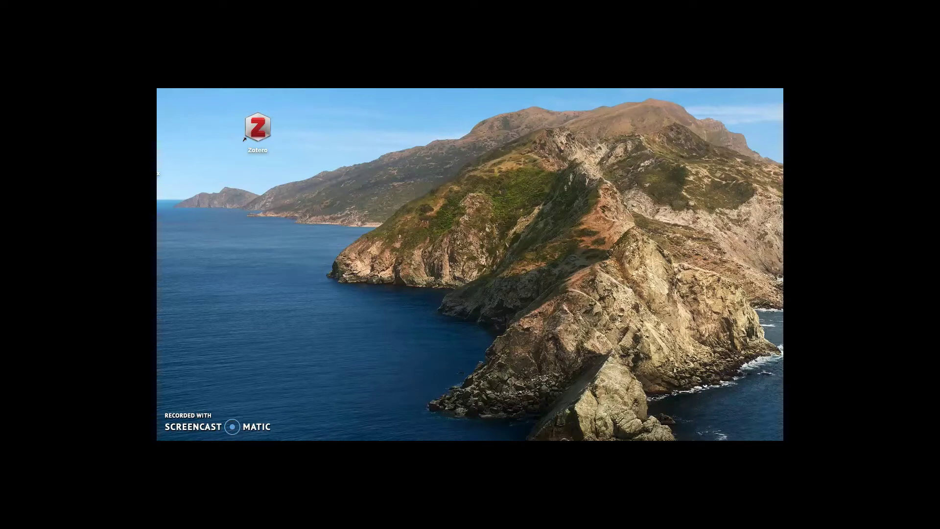
# Launch the Zotero reference manager from the desktop and minimize its window
pyautogui.doubleClick(258, 126)
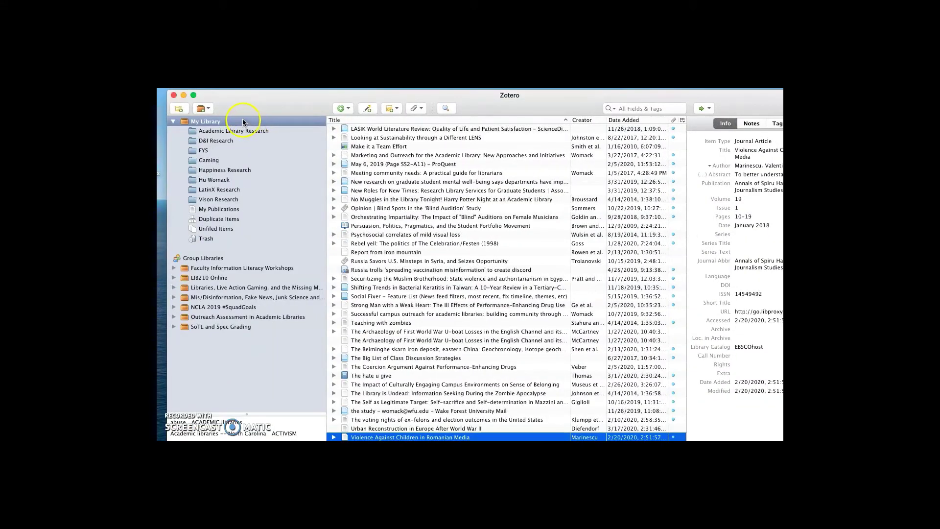
pyautogui.click(230, 117)
pyautogui.click(183, 95)
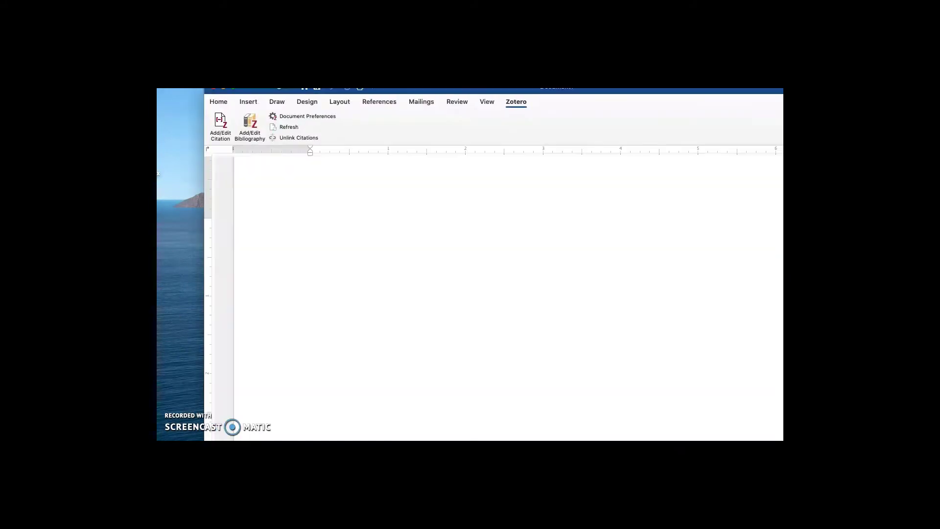
# Type 'Now is the time for all good people to come to the aid of their country.' into the blank document
pyautogui.click(284, 398)
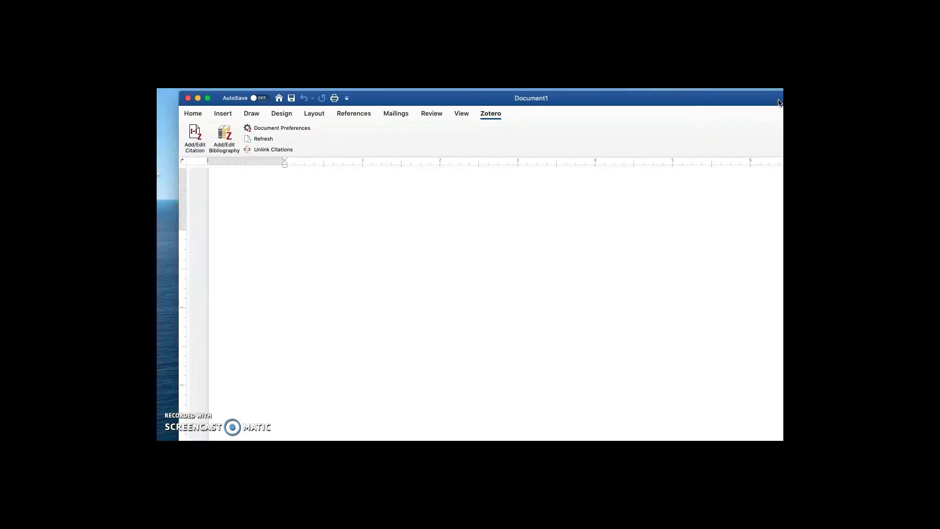
pyautogui.write('Now is the ti')
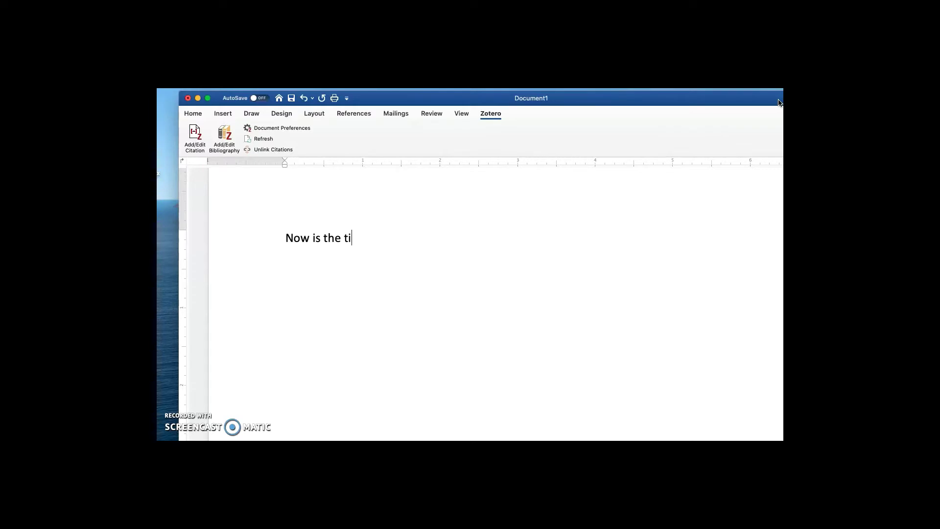
pyautogui.write('me for all good')
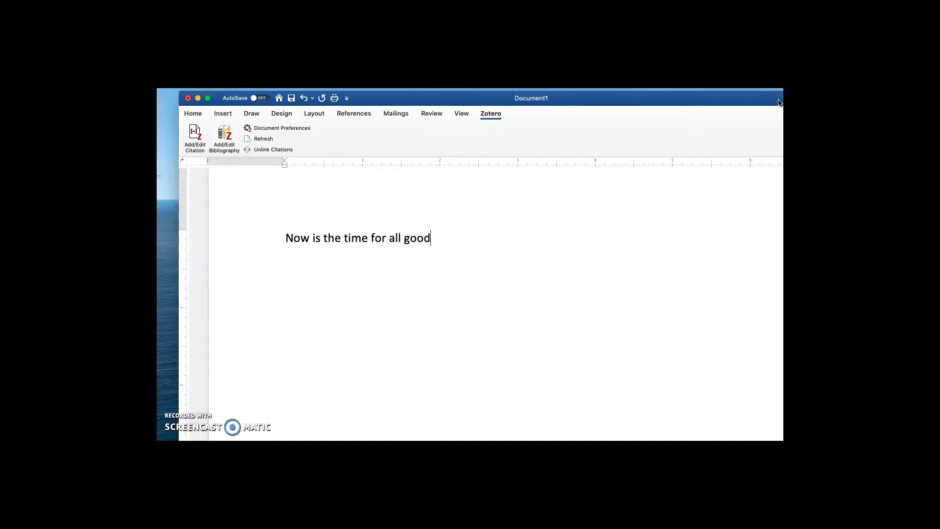
pyautogui.write(' people to come to ')
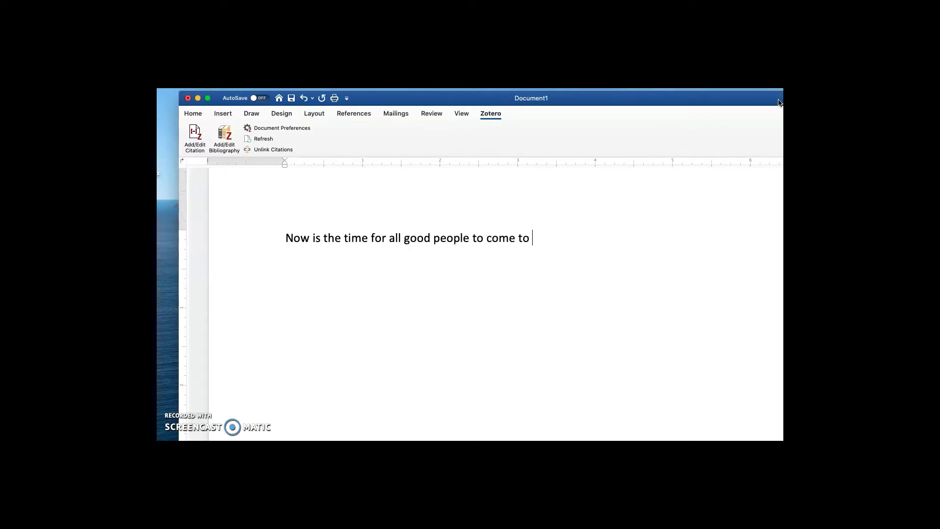
pyautogui.write('the aid of their ')
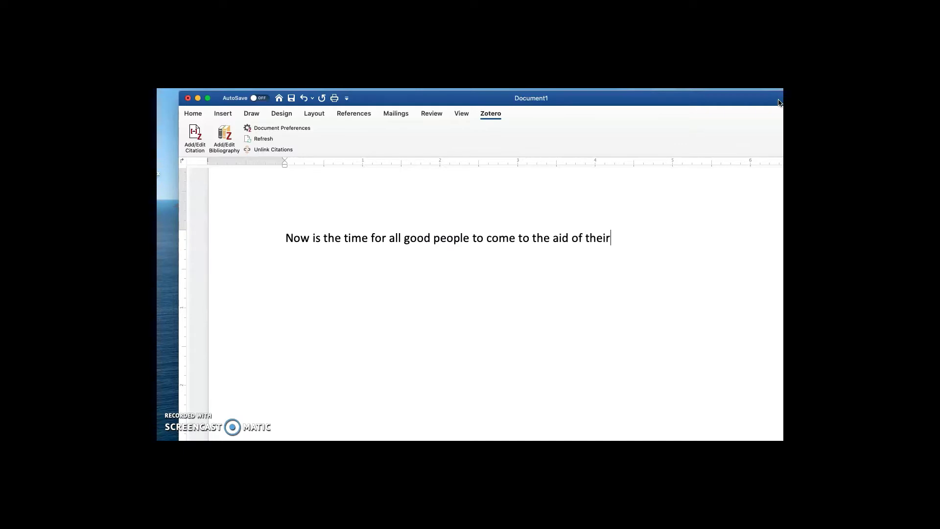
pyautogui.write('country.')
# Start a Zotero citation after the sentence to bring up Document Preferences
pyautogui.click(195, 132)
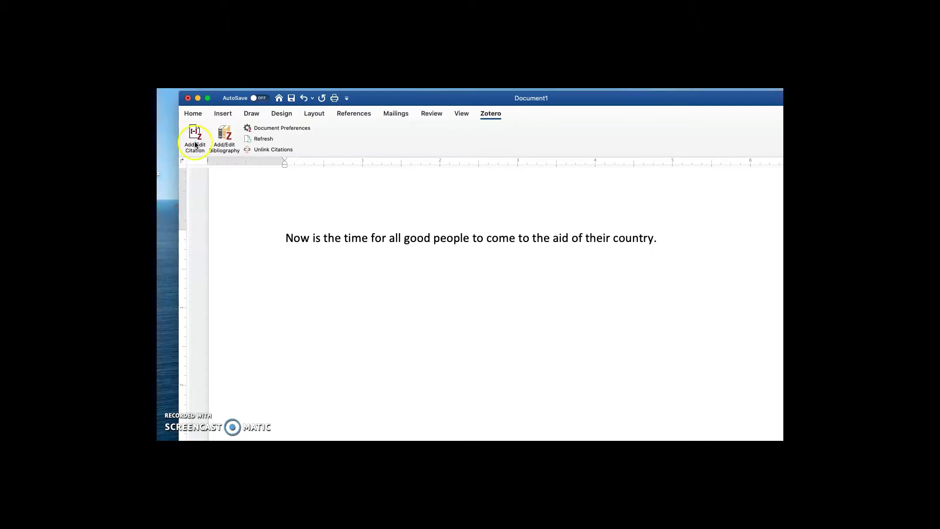
pyautogui.click(491, 115)
pyautogui.click(492, 116)
pyautogui.click(195, 137)
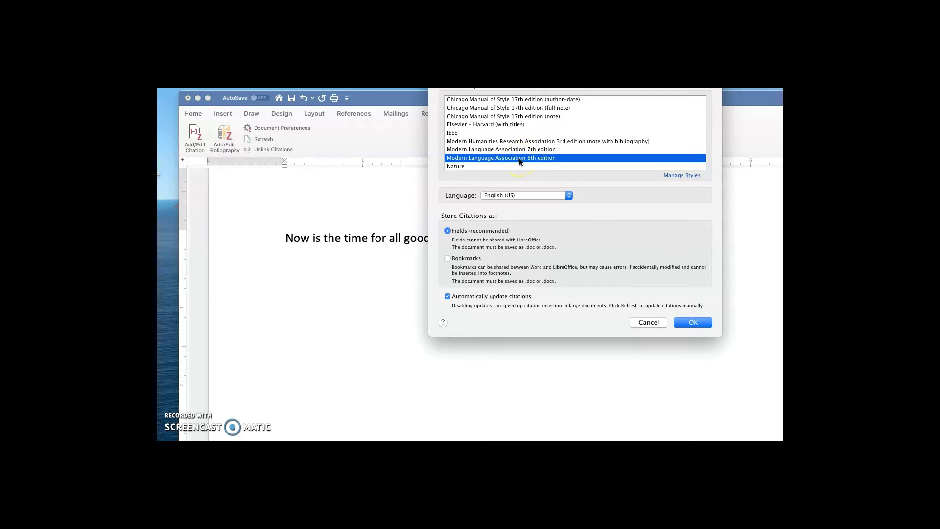
# Choose Modern Language Association 8th edition as the citation style and confirm
pyautogui.scroll(4, 524, 147)
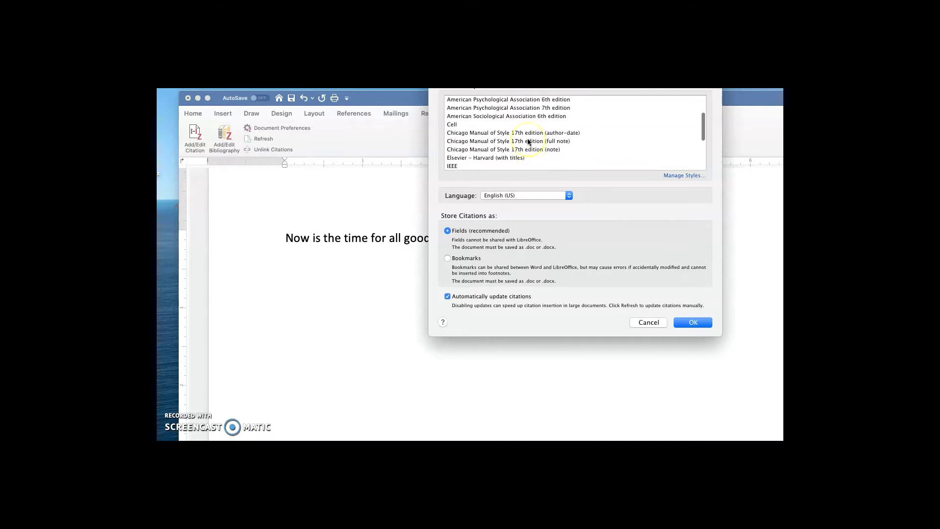
pyautogui.scroll(-5, 527, 139)
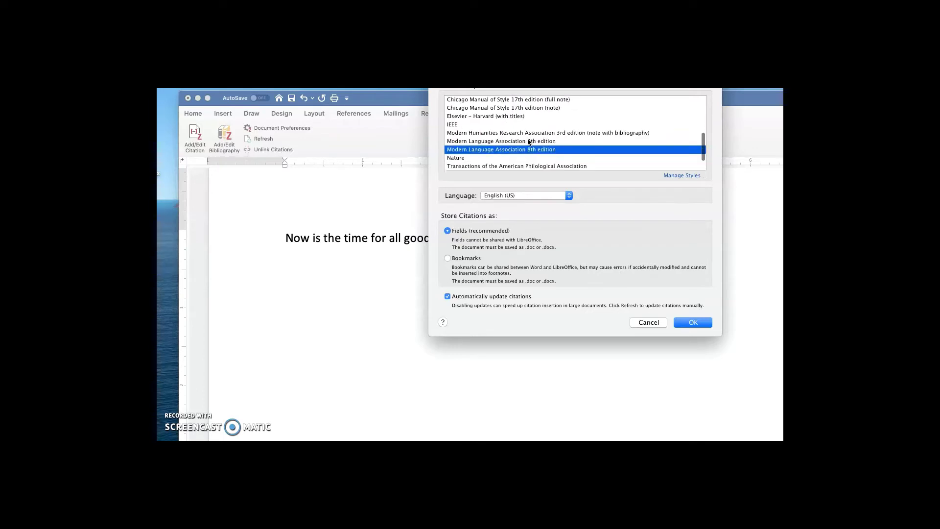
pyautogui.scroll(5, 527, 140)
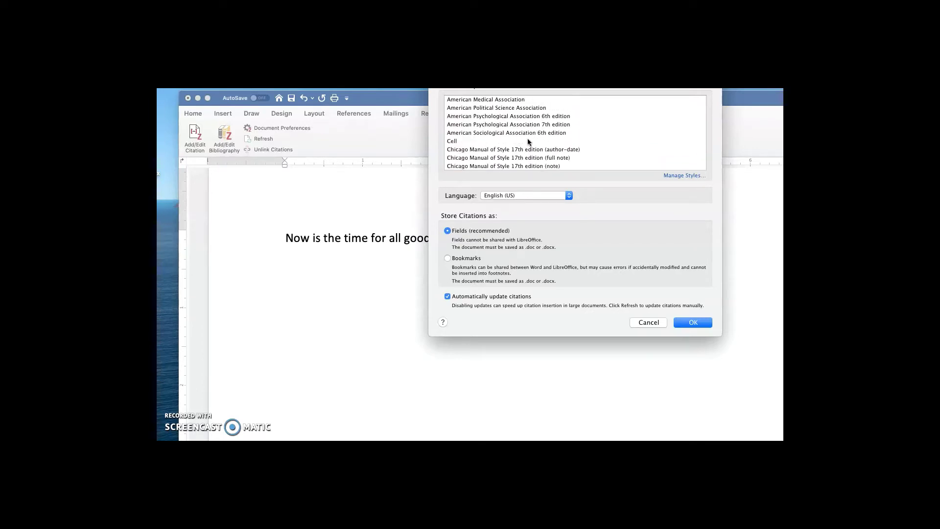
pyautogui.scroll(-1, 527, 141)
pyautogui.scroll(3, 527, 141)
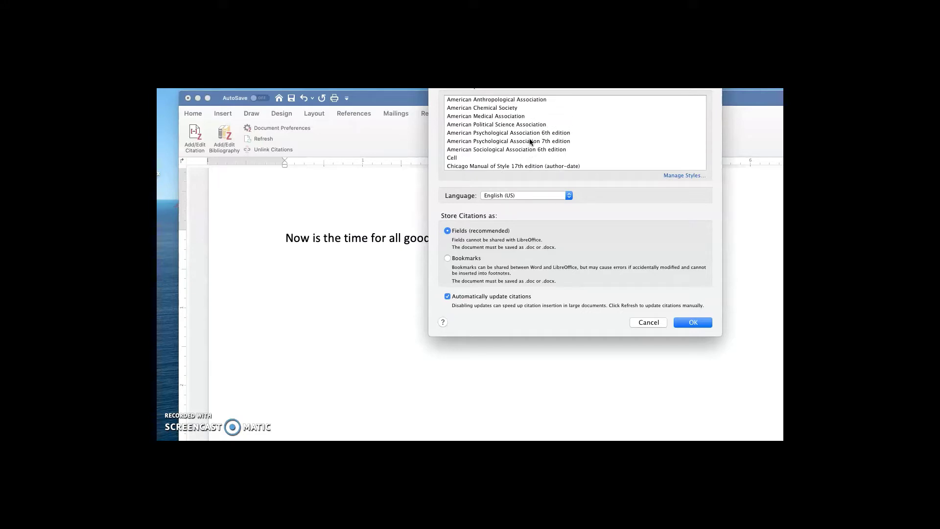
pyautogui.click(552, 142)
pyautogui.scroll(-3, 542, 147)
pyautogui.click(538, 141)
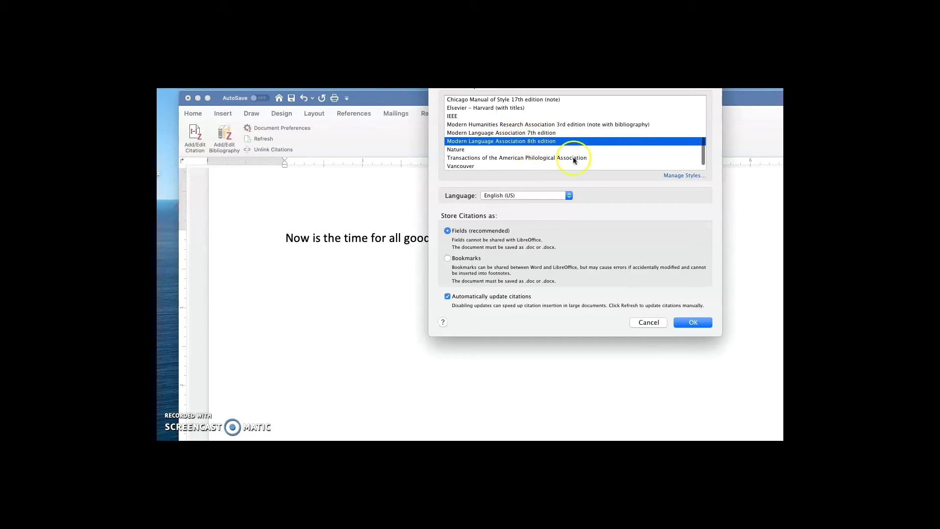
pyautogui.click(695, 322)
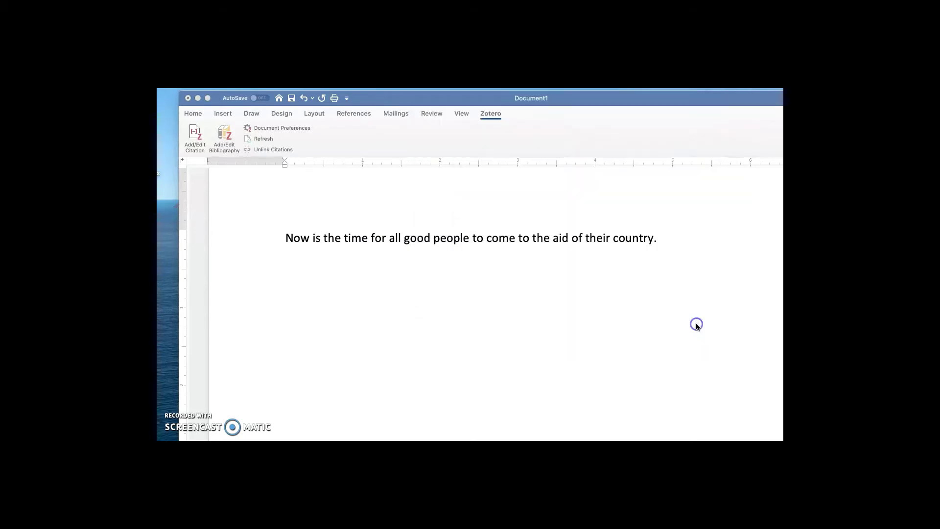
# Cite The hate u give at page 23, then type a filler second sentence
pyautogui.scroll(-2, 637, 325)
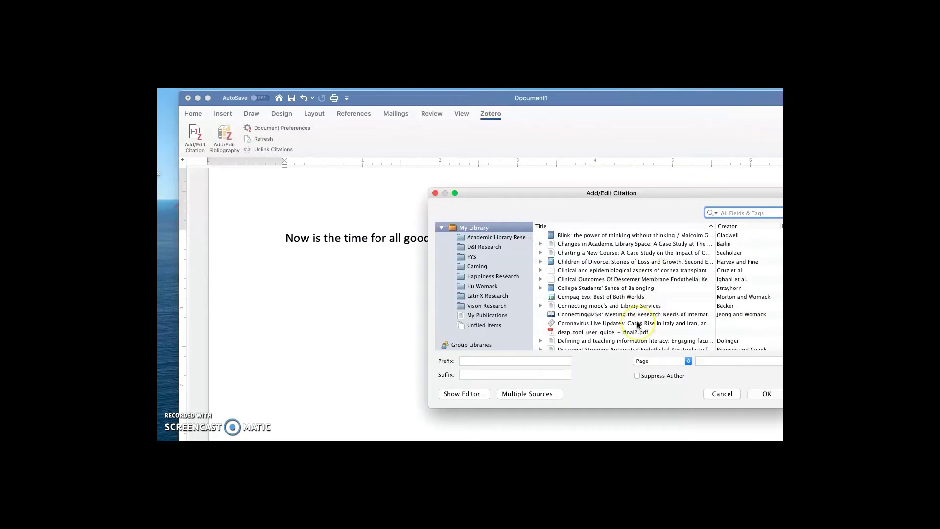
pyautogui.scroll(-3, 638, 324)
pyautogui.scroll(-10, 637, 324)
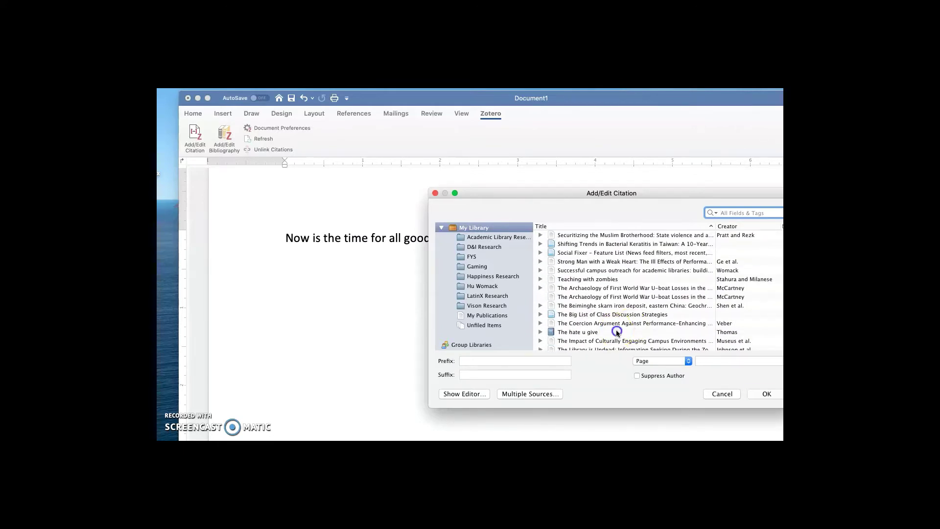
pyautogui.click(634, 332)
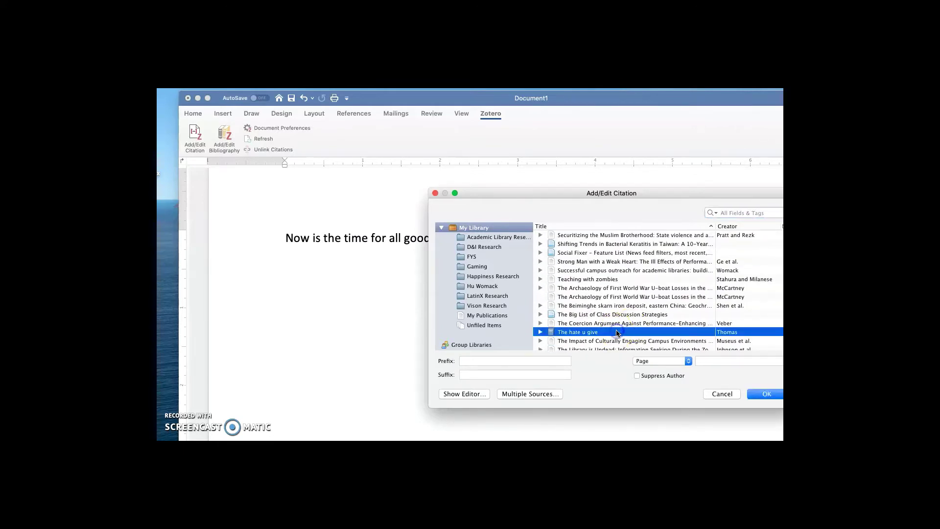
pyautogui.click(715, 362)
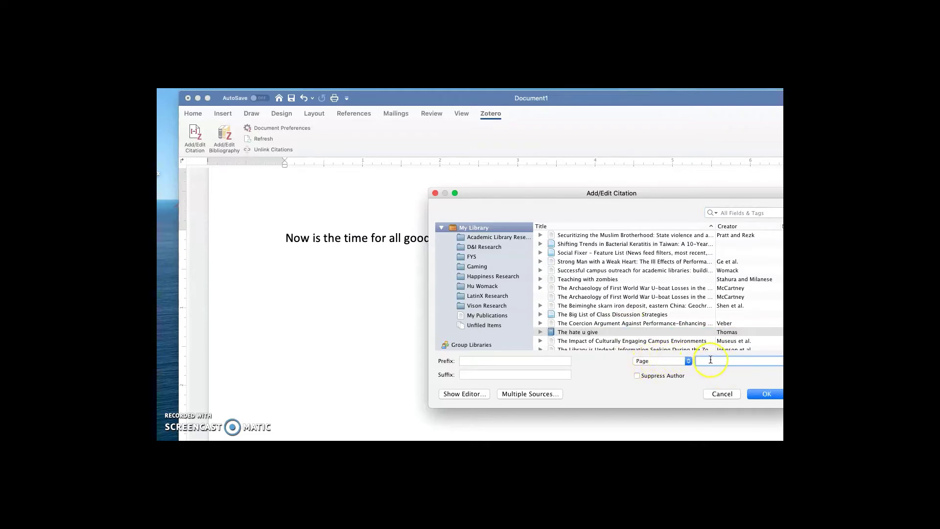
pyautogui.write('23')
pyautogui.click(766, 394)
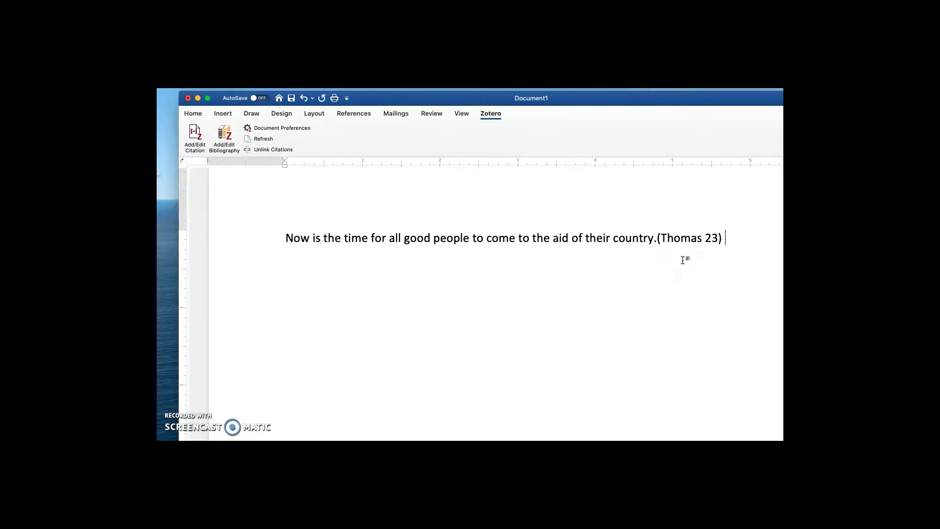
pyautogui.write('jfdklfjdkla fjdklafjdklfjdskl jfkdla jfkdlajfkdlaf jdkl dal;')
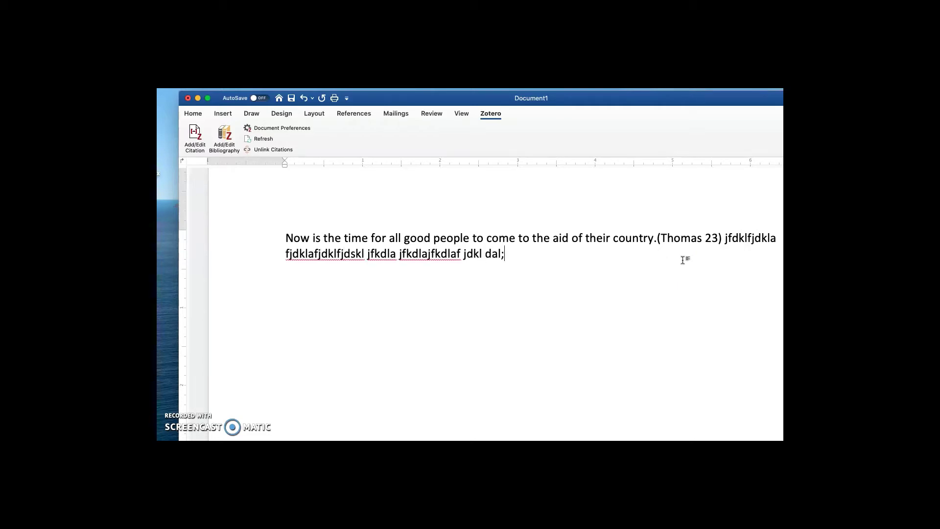
# End the second sentence with a period and cite Urban Reconstruction in Europe After World War II, page 56
pyautogui.press('BackSpace')
pyautogui.write('.')
pyautogui.click(192, 142)
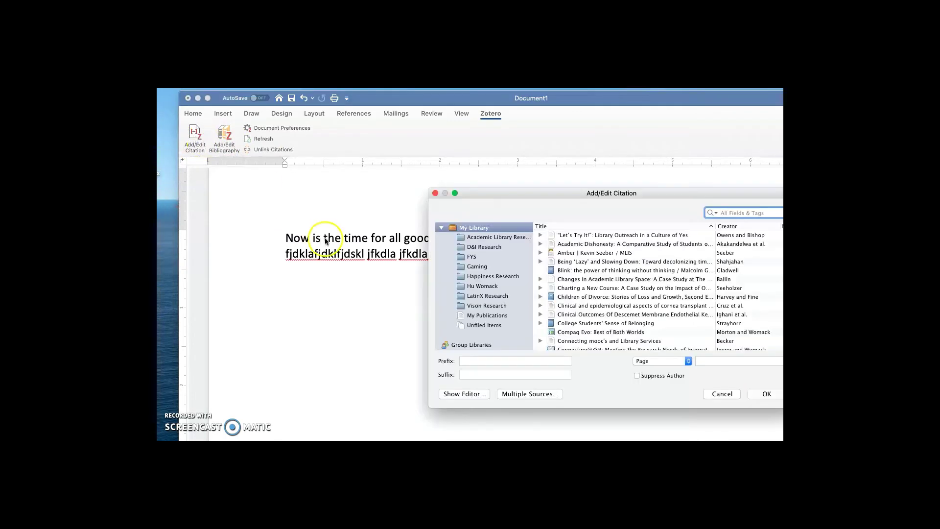
pyautogui.scroll(-4, 606, 323)
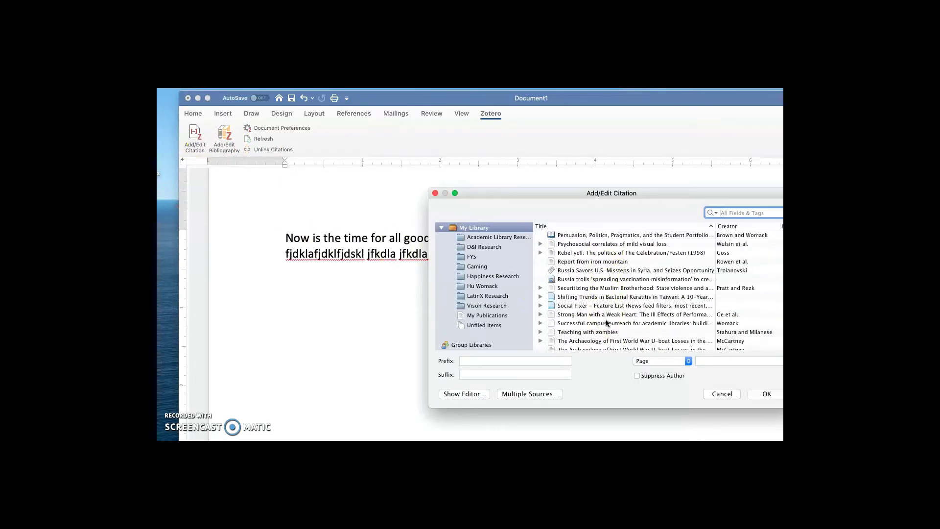
pyautogui.scroll(-5, 606, 323)
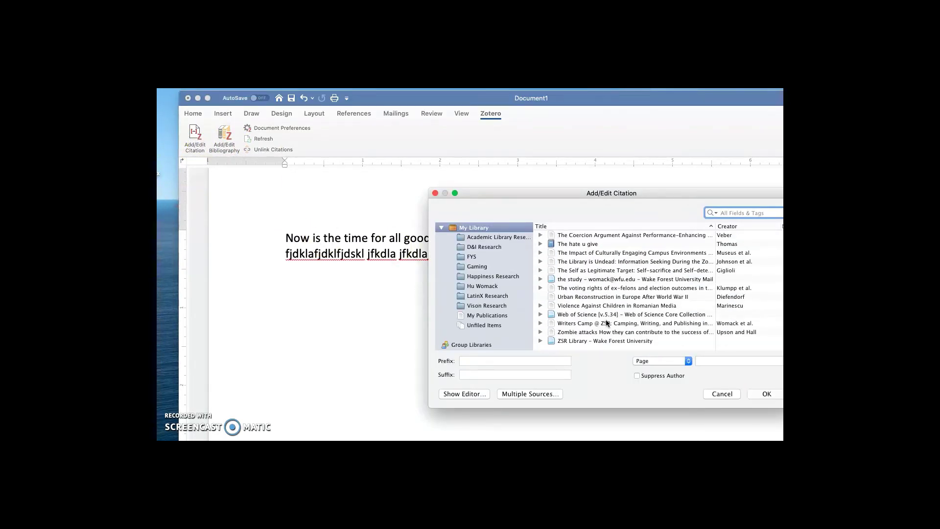
pyautogui.click(598, 297)
pyautogui.click(719, 359)
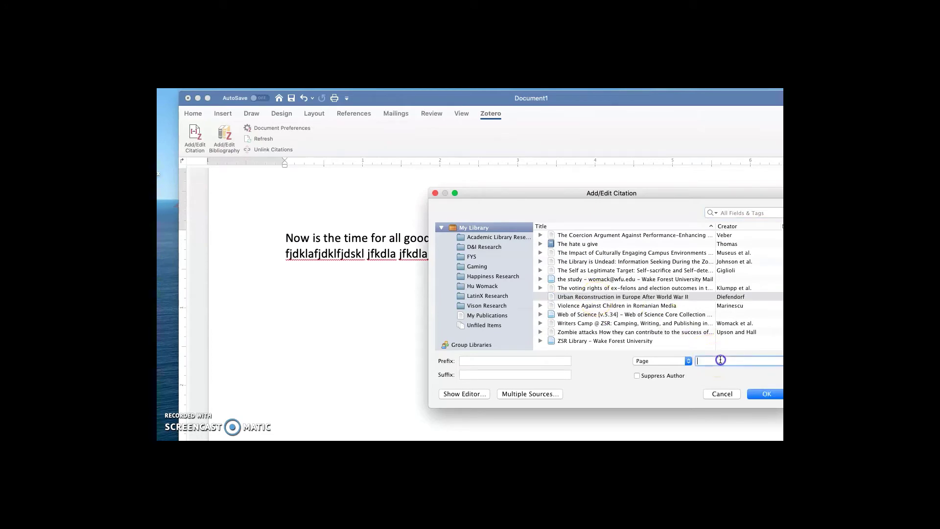
pyautogui.write('56')
pyautogui.click(762, 393)
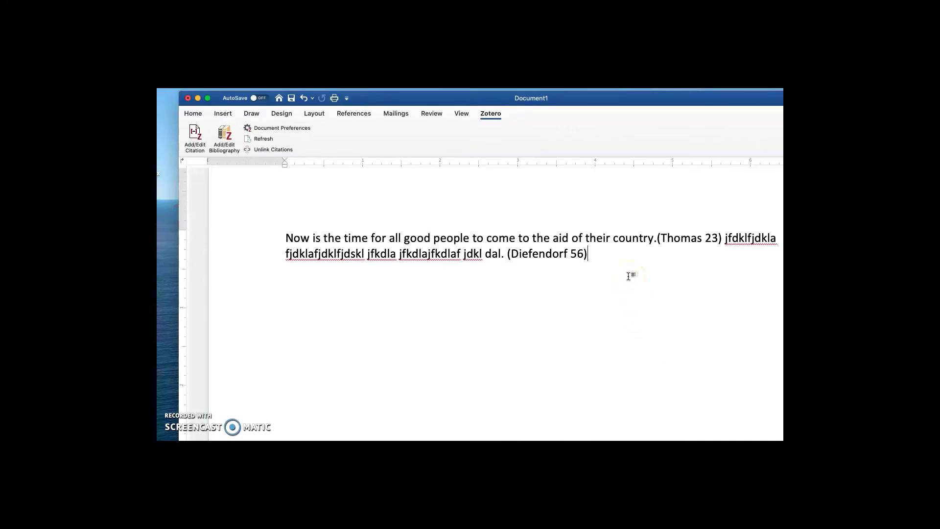
pyautogui.press('Return')
pyautogui.press('Return')
# Insert a Zotero bibliography listing the Diefendorf and Thomas sources below the text
pyautogui.click(221, 141)
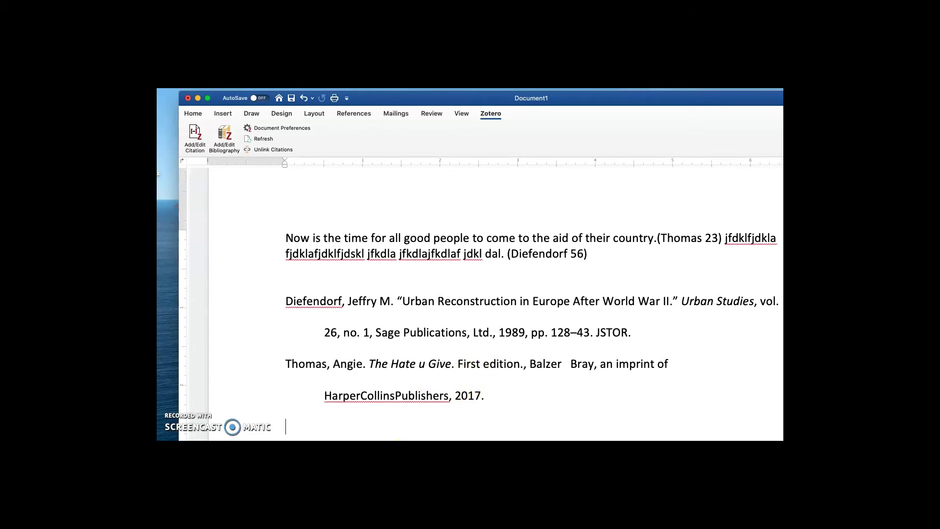
# In Zotero, clear the edition of The hate u give and set its publisher to Harper Collins
pyautogui.press('super+Tab')
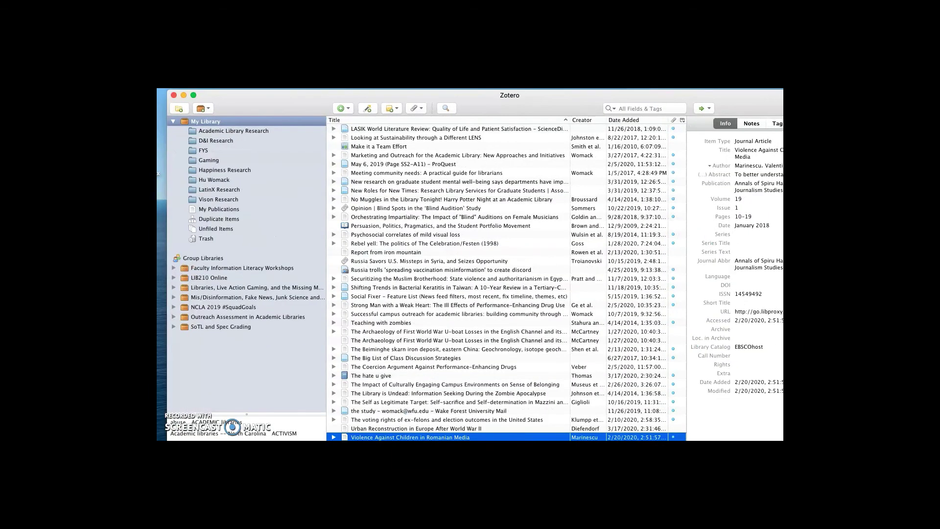
pyautogui.scroll(-2, 406, 412)
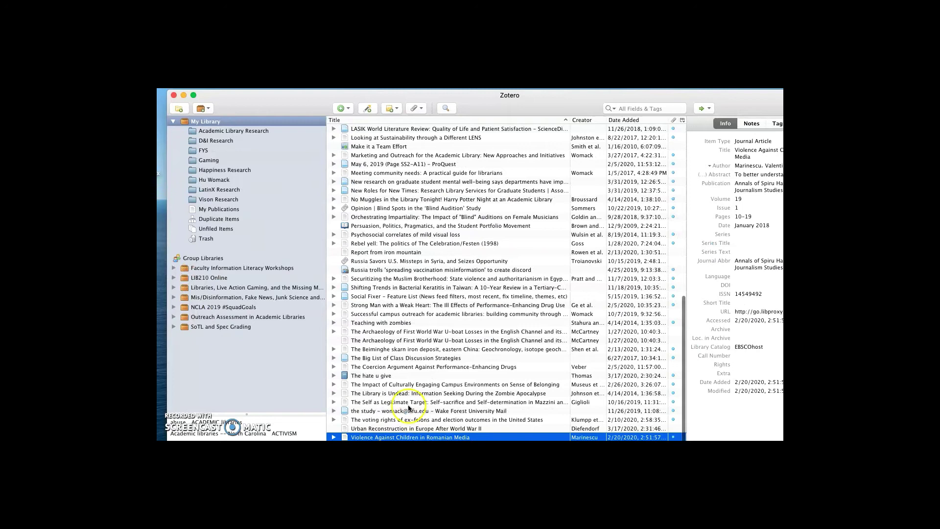
pyautogui.click(394, 377)
pyautogui.click(753, 212)
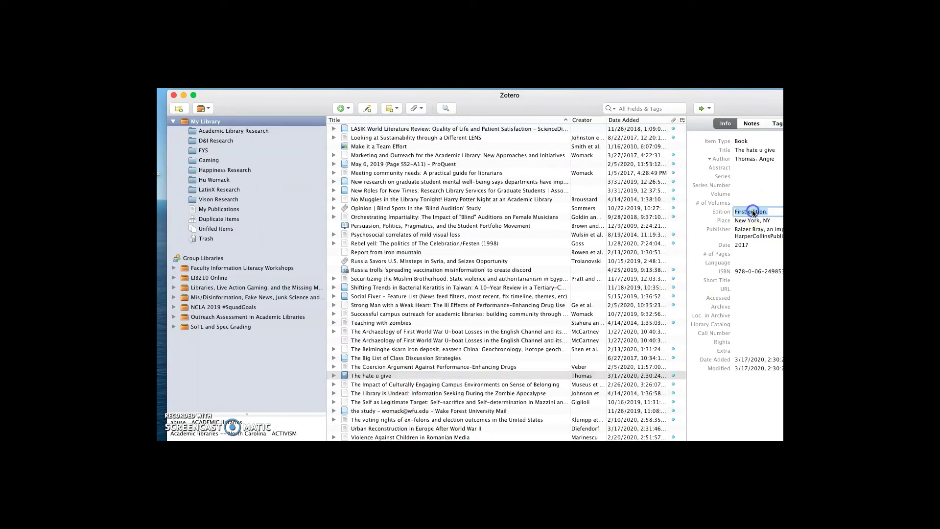
pyautogui.press('BackSpace')
pyautogui.click(773, 229)
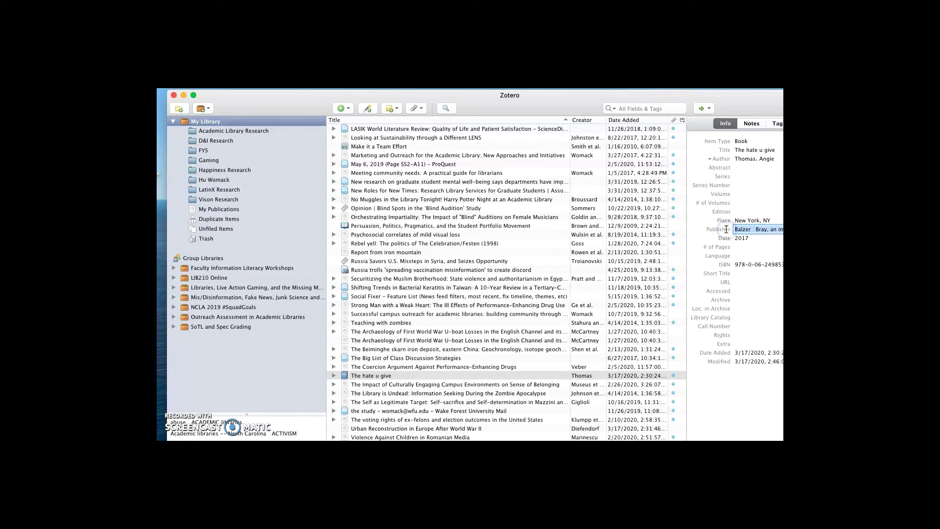
pyautogui.press('super+v')
pyautogui.click(734, 247)
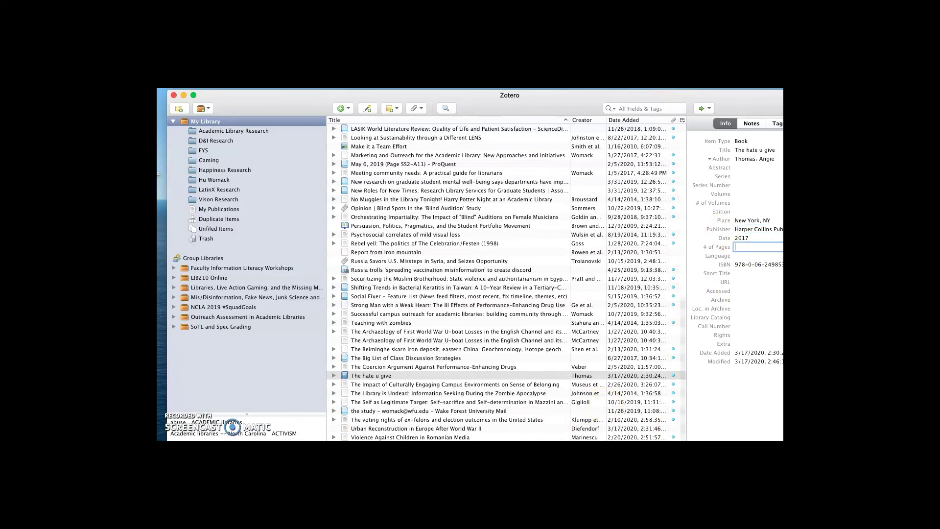
pyautogui.press('super+Tab')
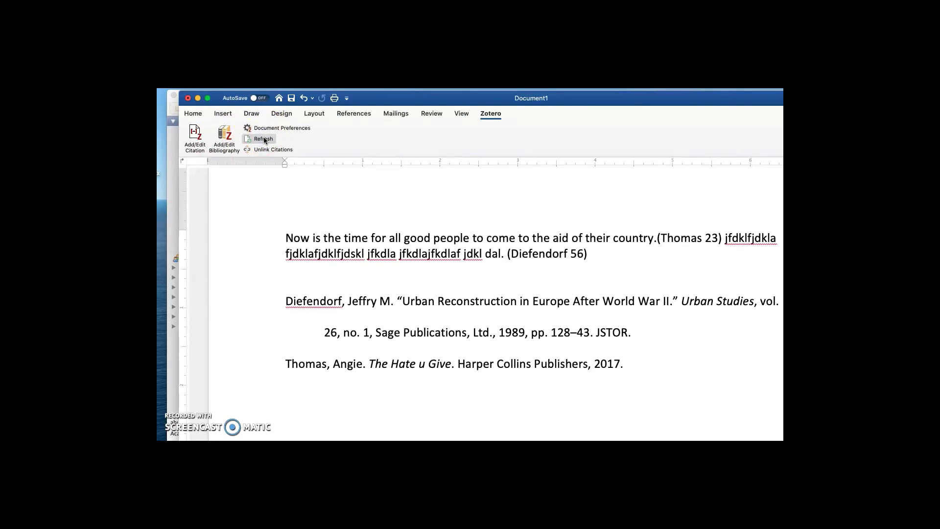
# Place the cursor in the first sentence of the document with the corrected bibliography
pyautogui.click(317, 241)
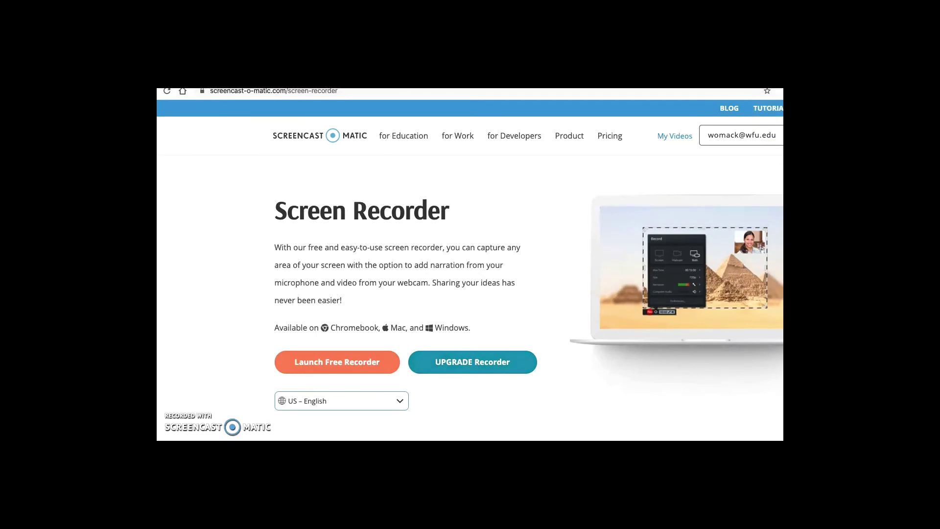
# Create a new blank Google Docs document in a new browser tab
pyautogui.hotkey('ctrl', 't')
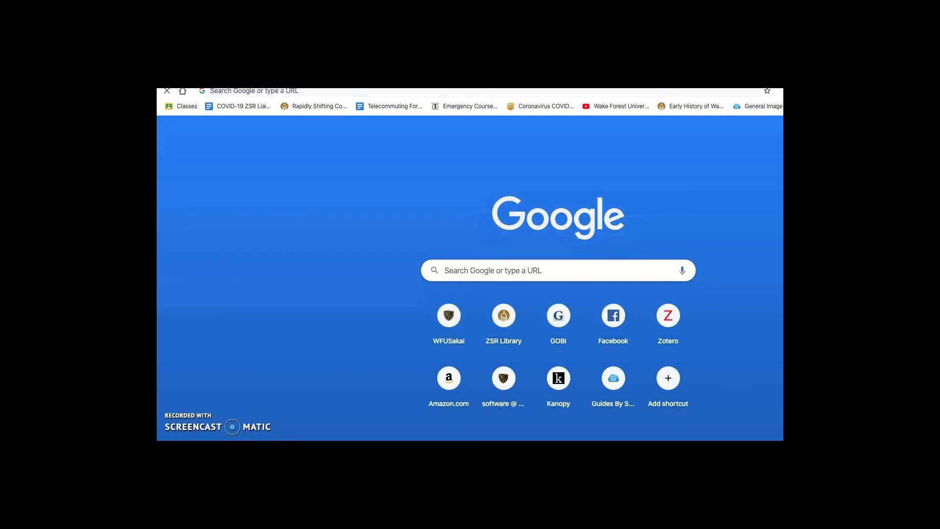
pyautogui.write('docs')
pyautogui.press('Return')
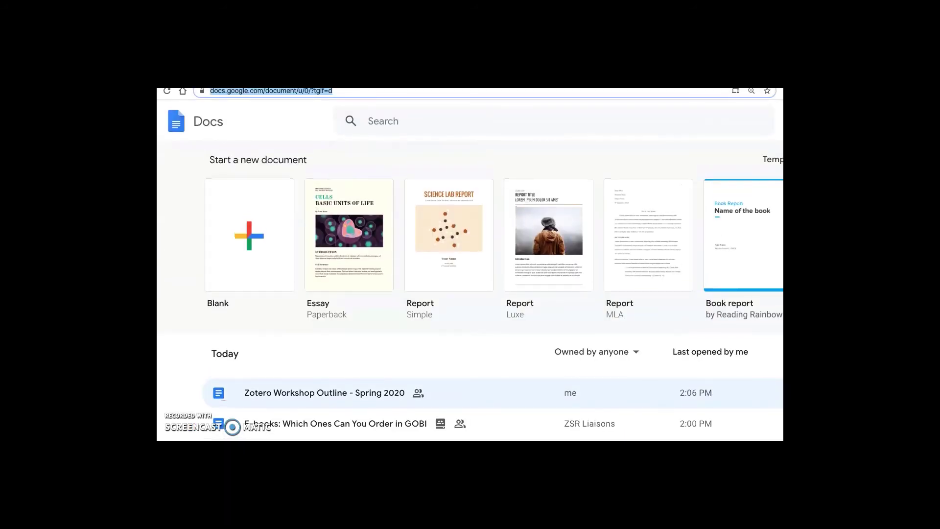
pyautogui.click(271, 254)
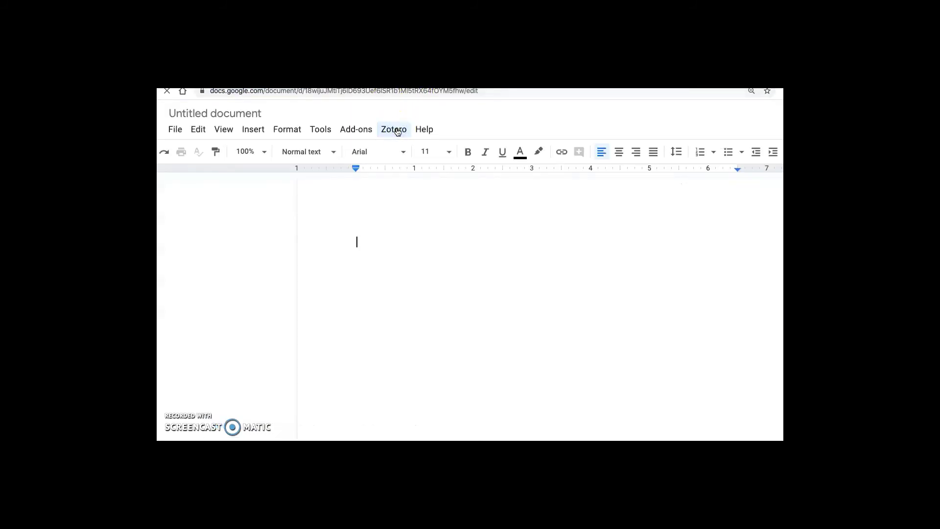
# Open the document's Zotero menu and try Add/edit bibliography
pyautogui.click(397, 130)
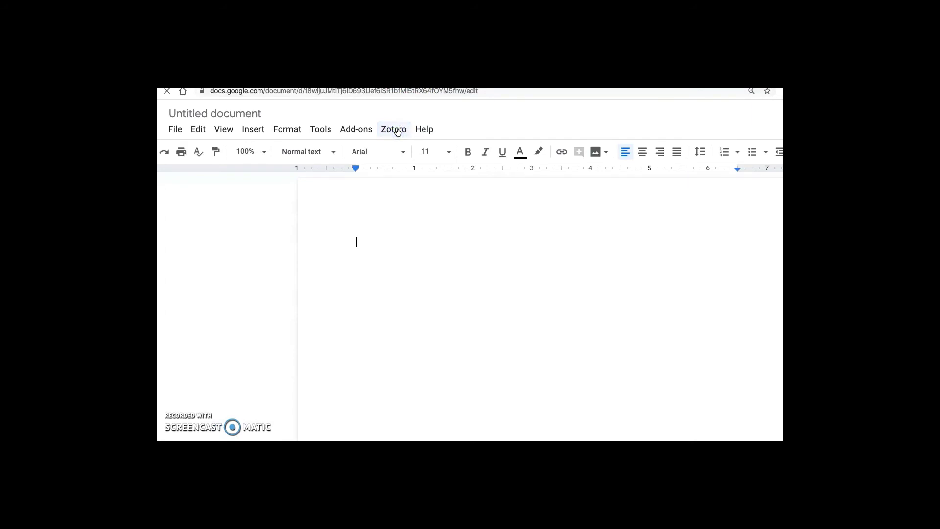
pyautogui.click(397, 130)
pyautogui.click(397, 130)
pyautogui.click(403, 129)
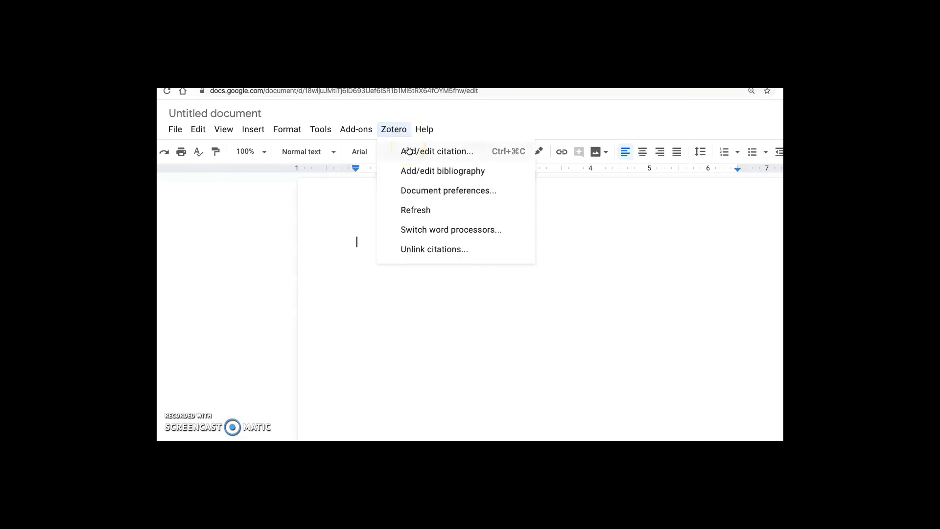
pyautogui.click(413, 168)
# Switch the Word document's Zotero style to American Sociological Association 6th edition
pyautogui.press('super+Tab')
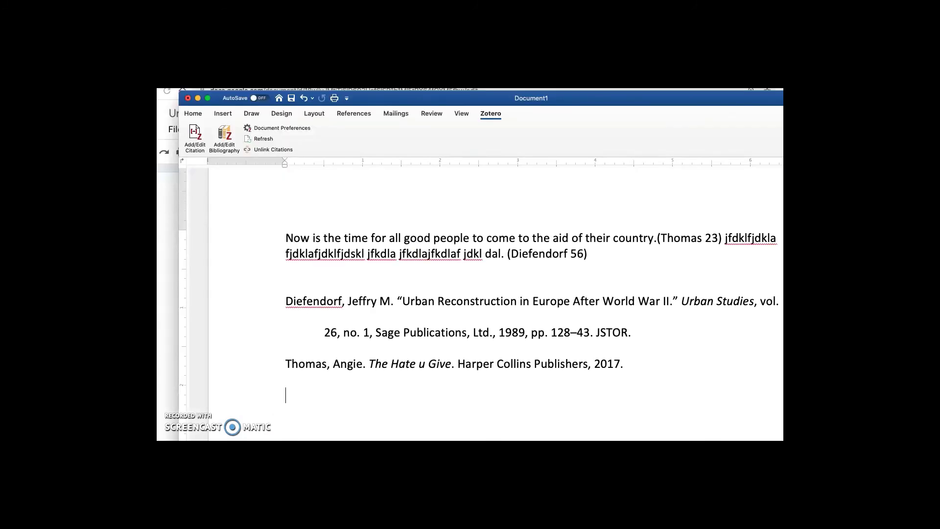
pyautogui.click(283, 129)
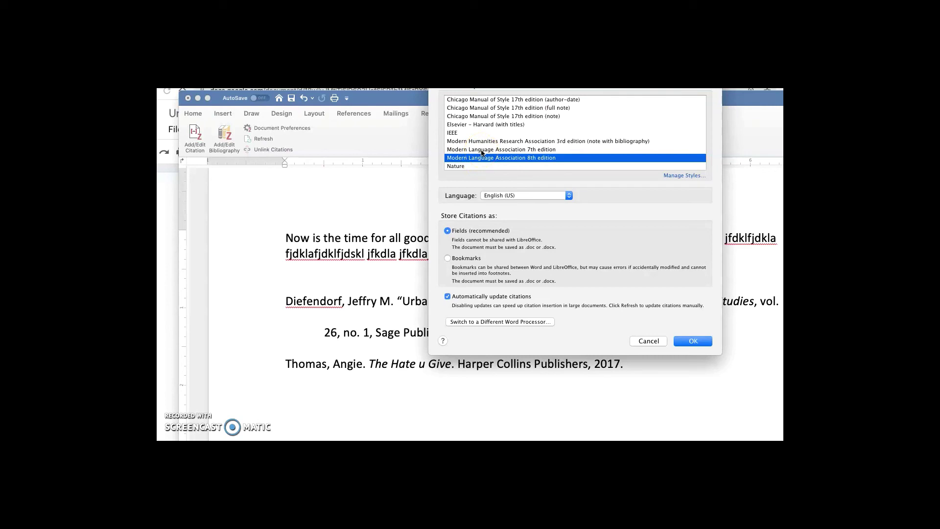
pyautogui.scroll(3, 482, 152)
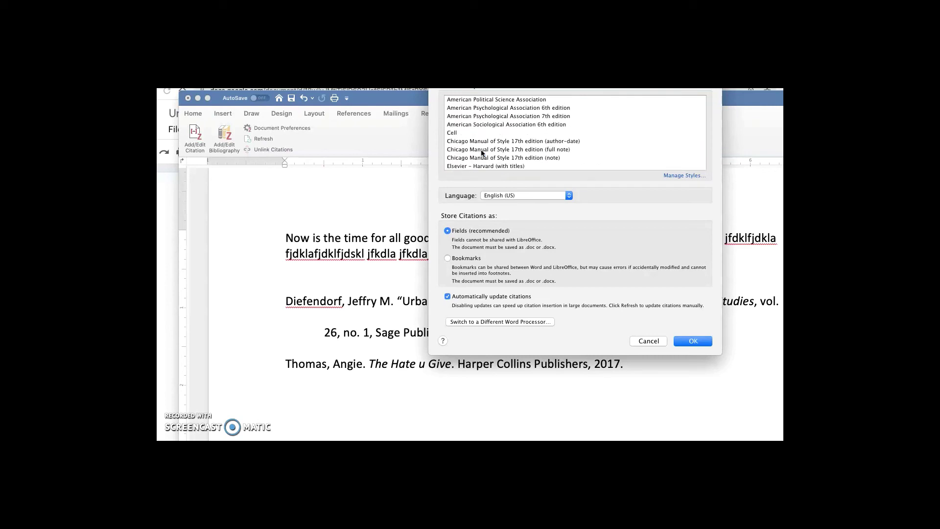
pyautogui.click(483, 125)
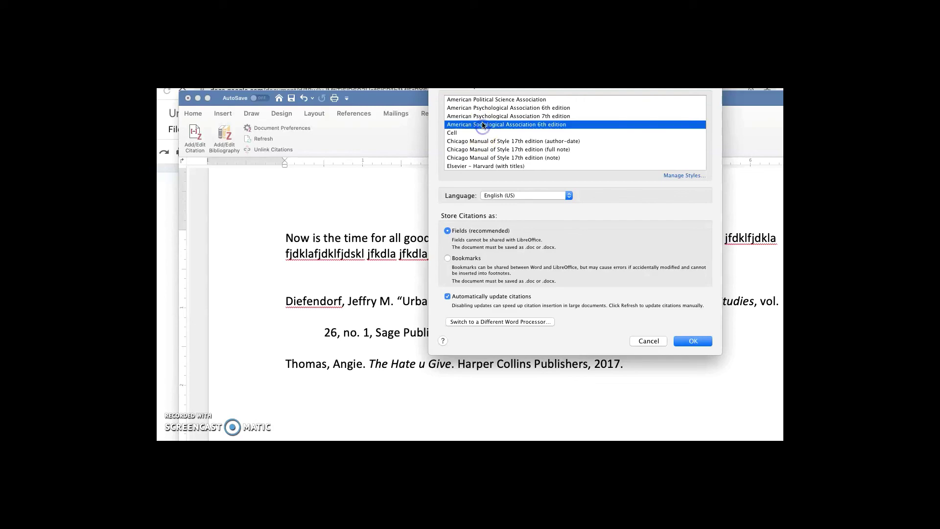
pyautogui.click(687, 342)
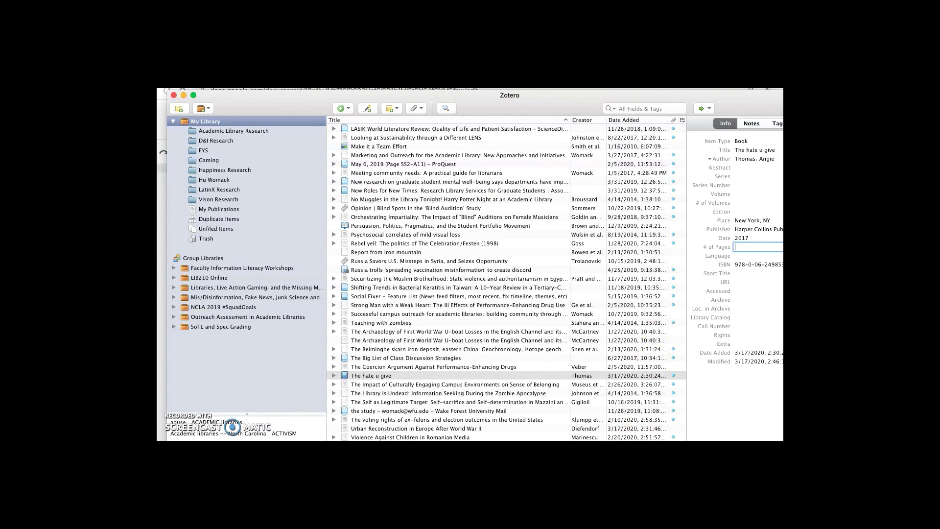
# Return to the Word document to check the ASA-style citations, e.g. "(Thomas 2017:23)", and bibliography
pyautogui.click(550, 263)
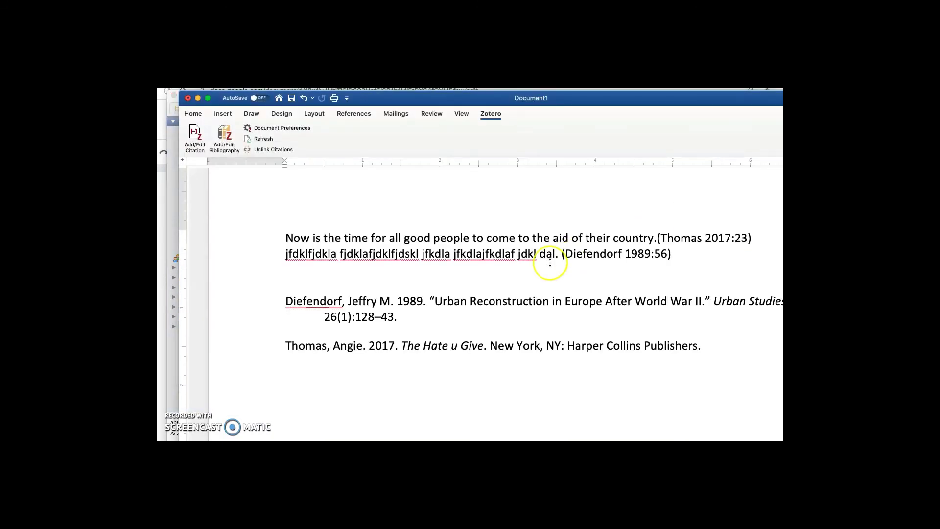